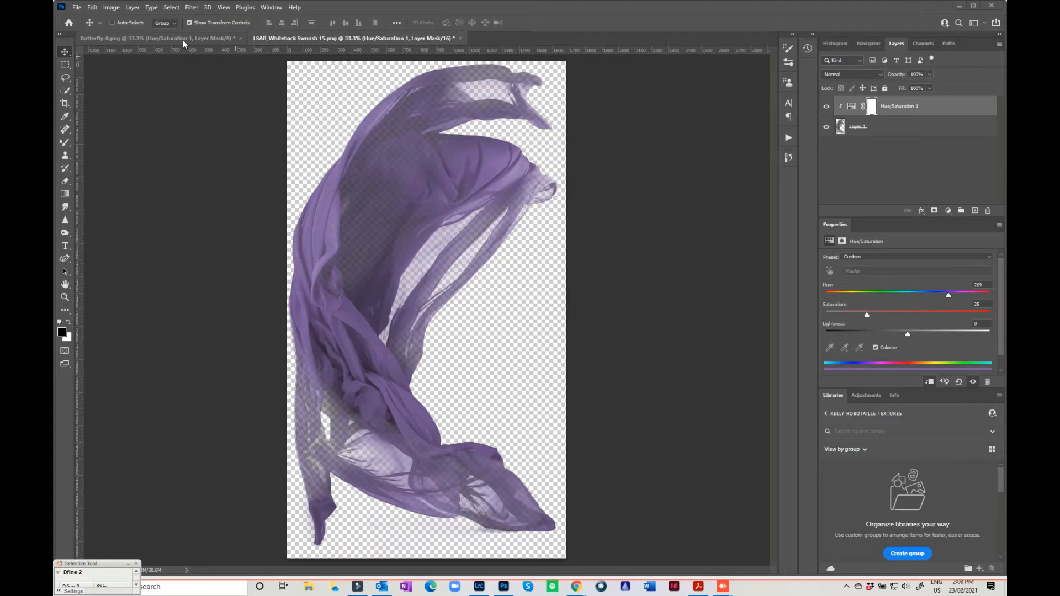
# Switch to the butterfly document and compare the image with the Hue/Saturation 1 adjustment hidden and shown
pyautogui.click(183, 40)
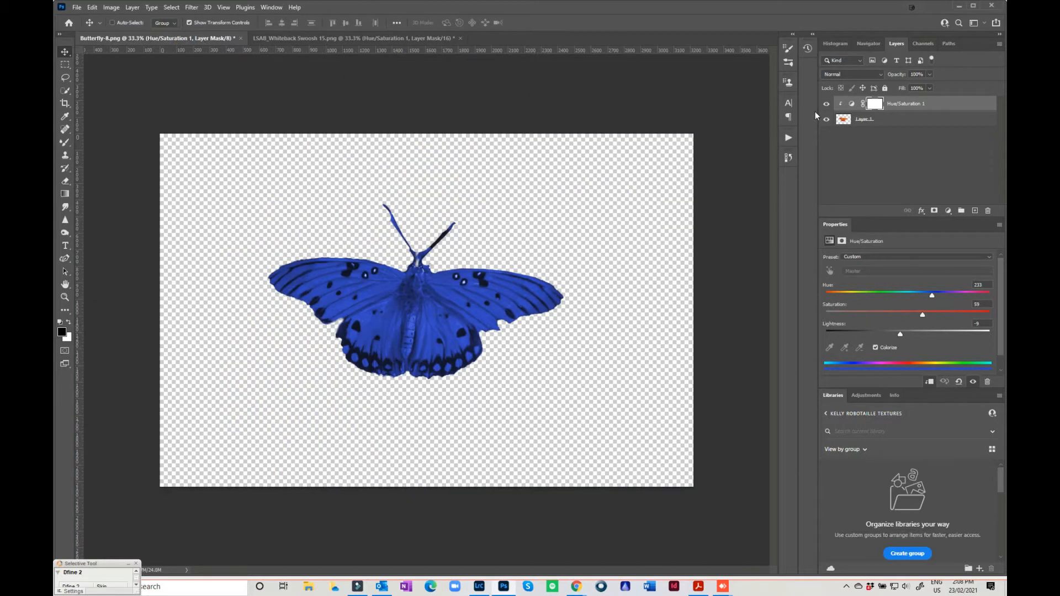
pyautogui.click(827, 104)
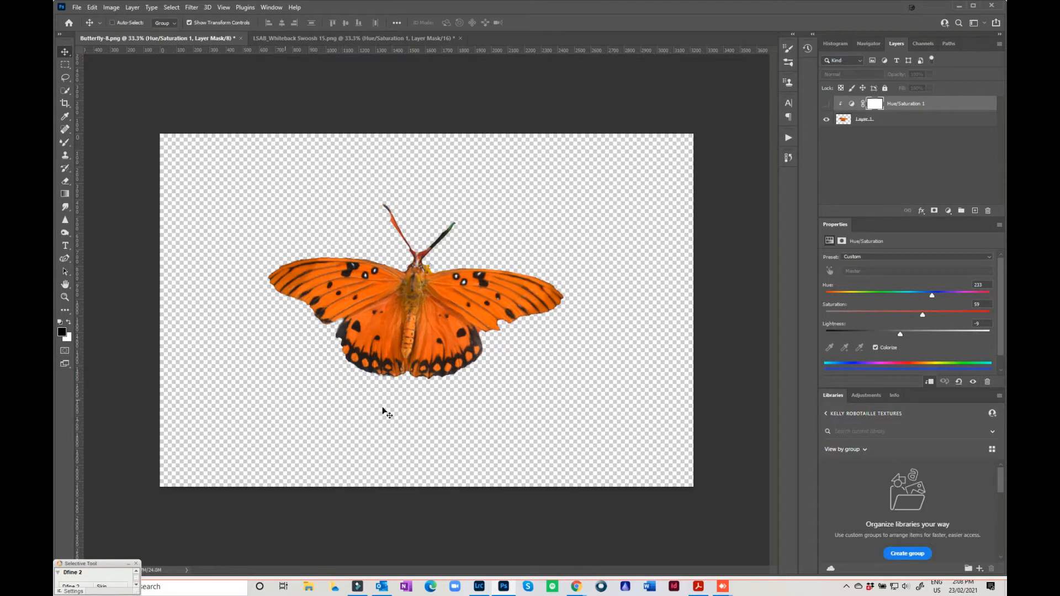
pyautogui.click(826, 104)
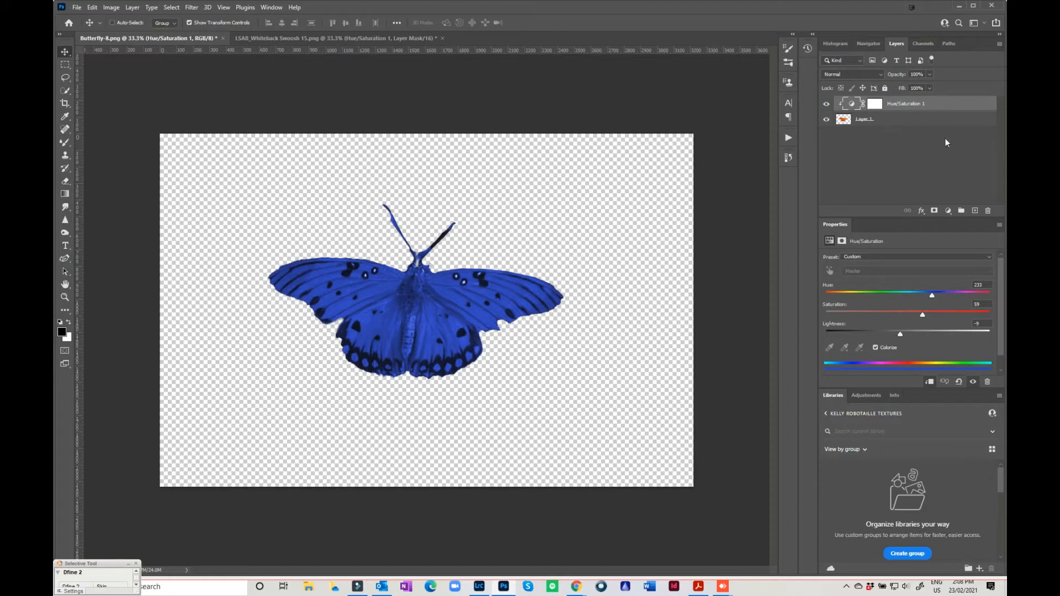
# Recolour the butterfly purple in its Hue/Saturation adjustment with hue 290, saturation 63 and lightness -5
pyautogui.click(947, 211)
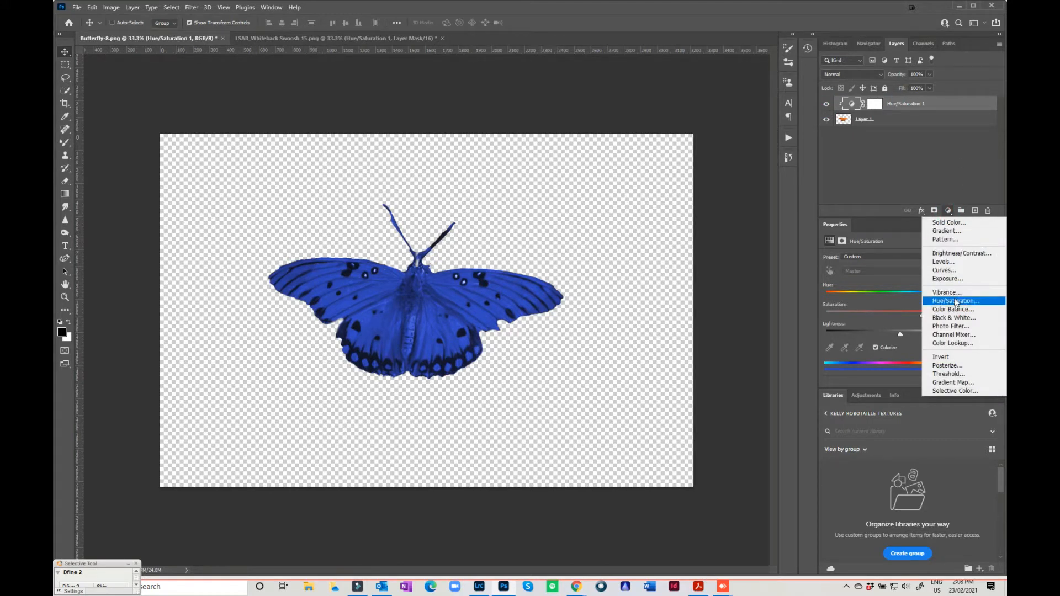
pyautogui.click(852, 104)
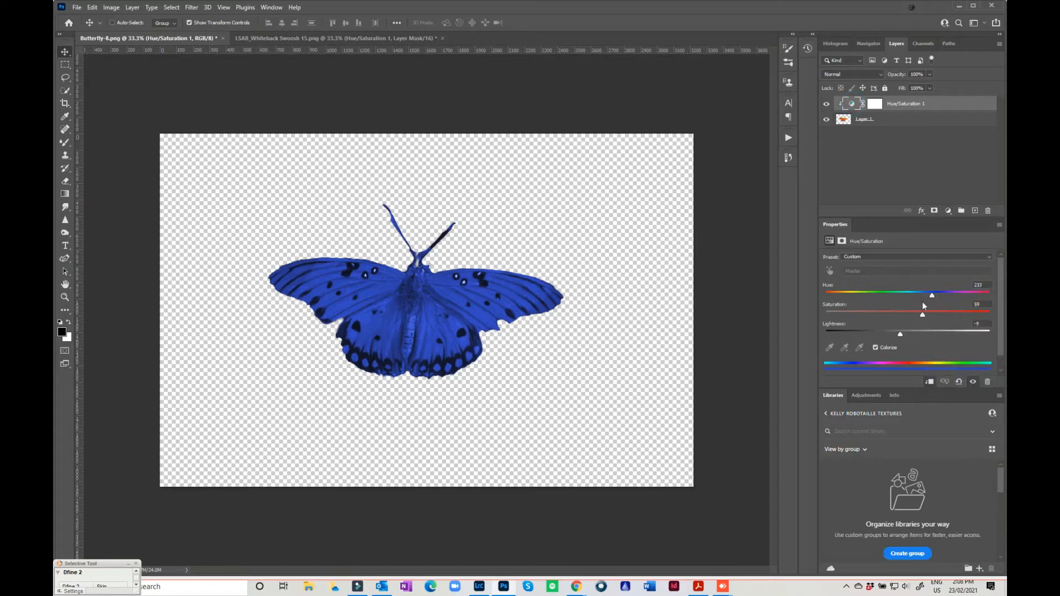
pyautogui.moveTo(932, 296); pyautogui.dragTo(904, 332)
pyautogui.click(958, 294)
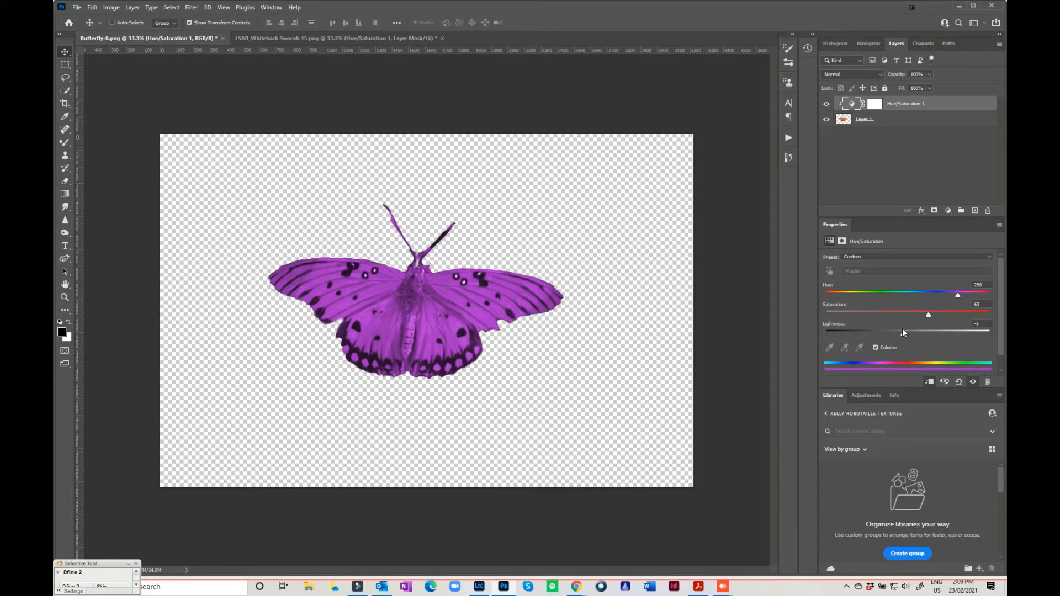
# Switch to the fabric swoosh document and compare the fabric with the Hue/Saturation 1 adjustment hidden and shown
pyautogui.click(329, 38)
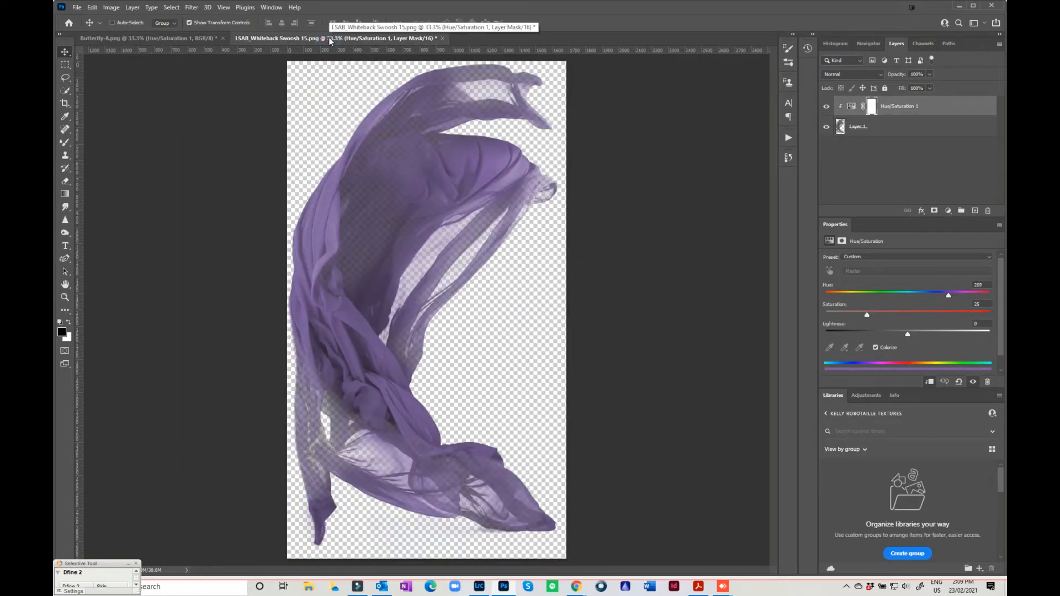
pyautogui.click(825, 106)
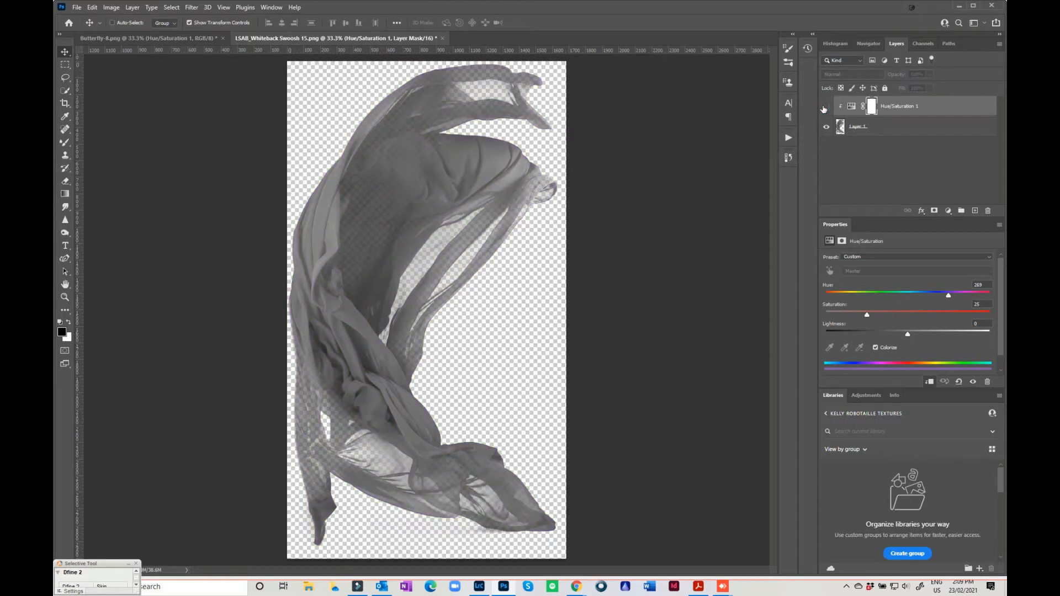
pyautogui.click(826, 106)
pyautogui.click(921, 107)
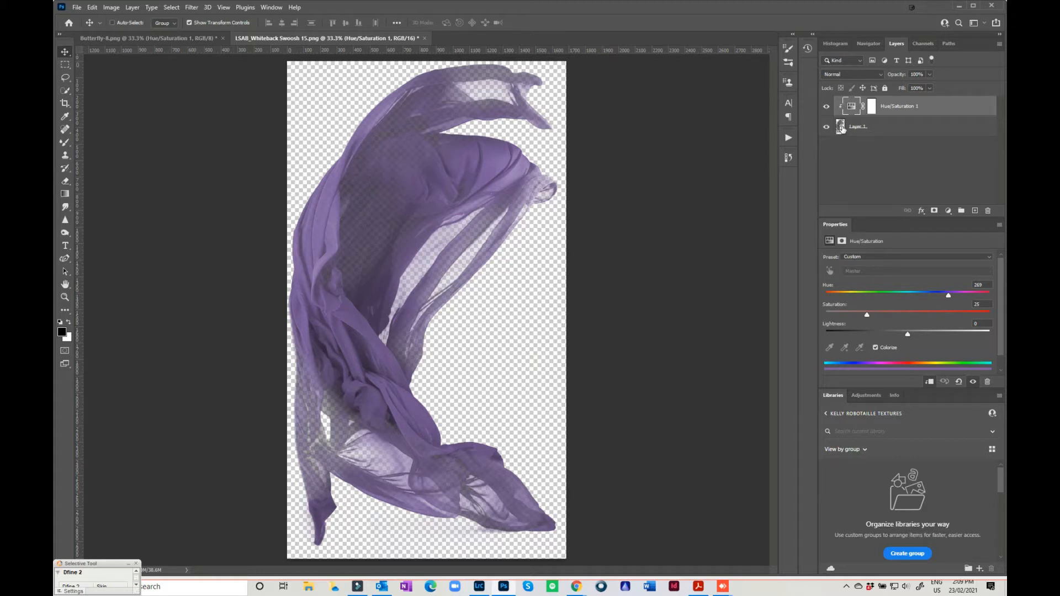
# Try brushing black on the Hue/Saturation 1 mask to remove the purple from the upper-middle folds of the fabric
pyautogui.click(871, 106)
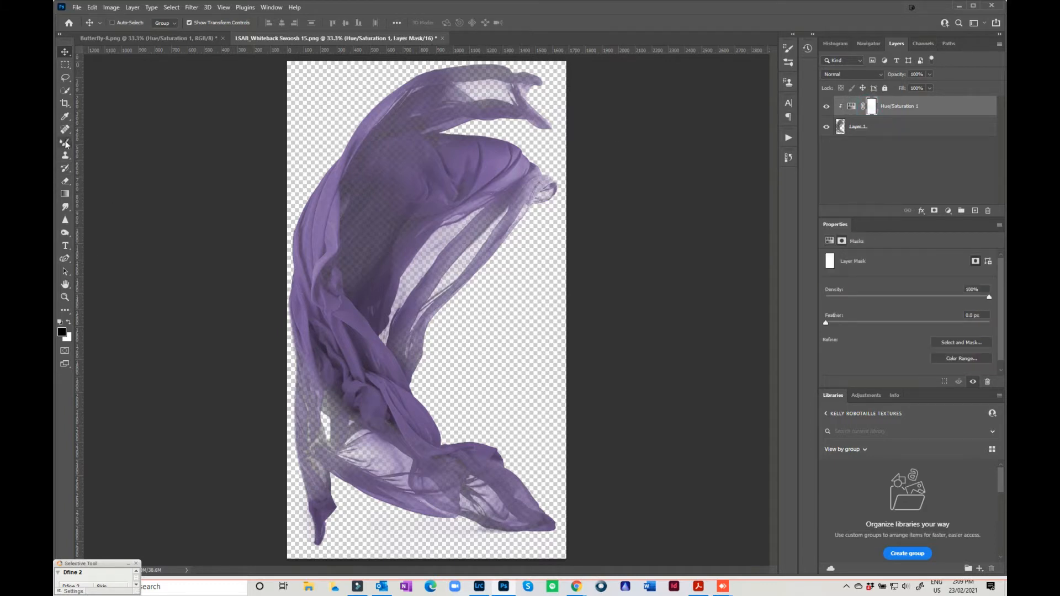
pyautogui.rightClick(66, 144)
pyautogui.click(91, 143)
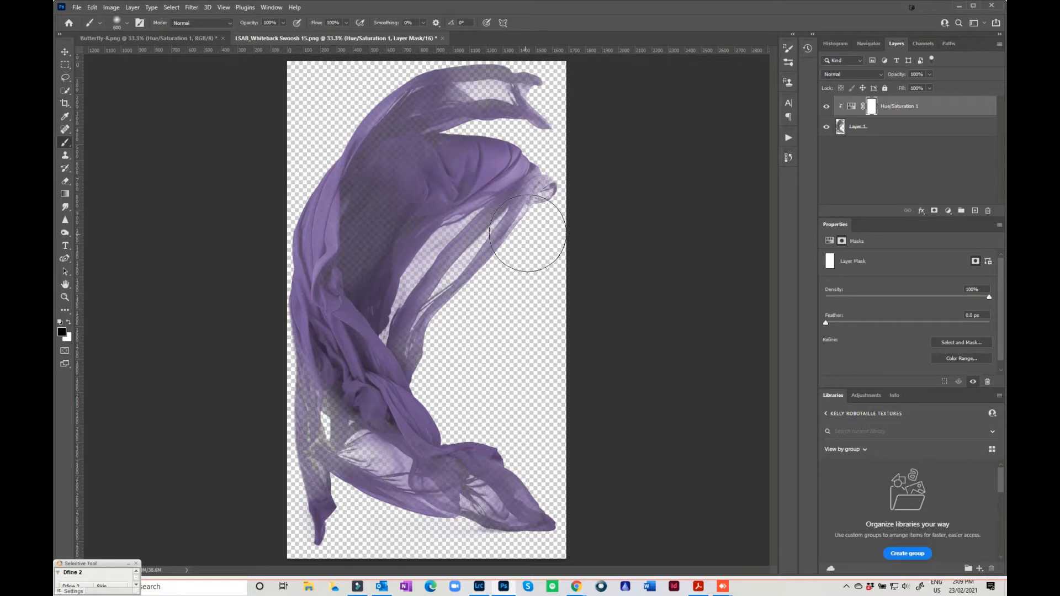
pyautogui.moveTo(527, 233)
pyautogui.mouseDown()
pyautogui.moveTo(502, 204)
pyautogui.moveTo(481, 237)
pyautogui.moveTo(463, 195)
pyautogui.moveTo(447, 260)
pyautogui.moveTo(326, 298)
pyautogui.moveTo(322, 221)
pyautogui.mouseUp()
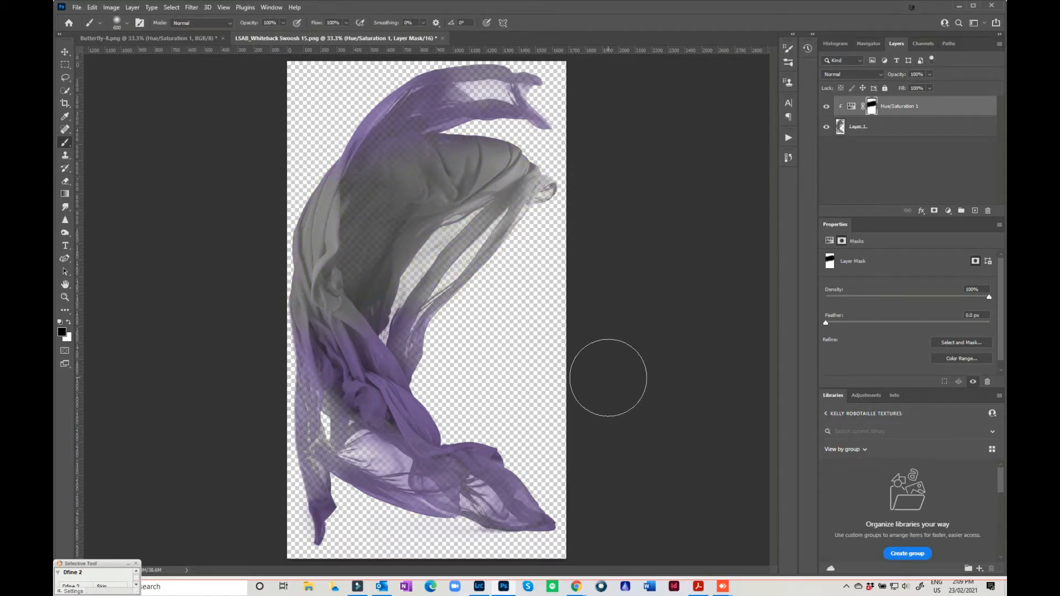
pyautogui.hotkey('ctrl', 'z')
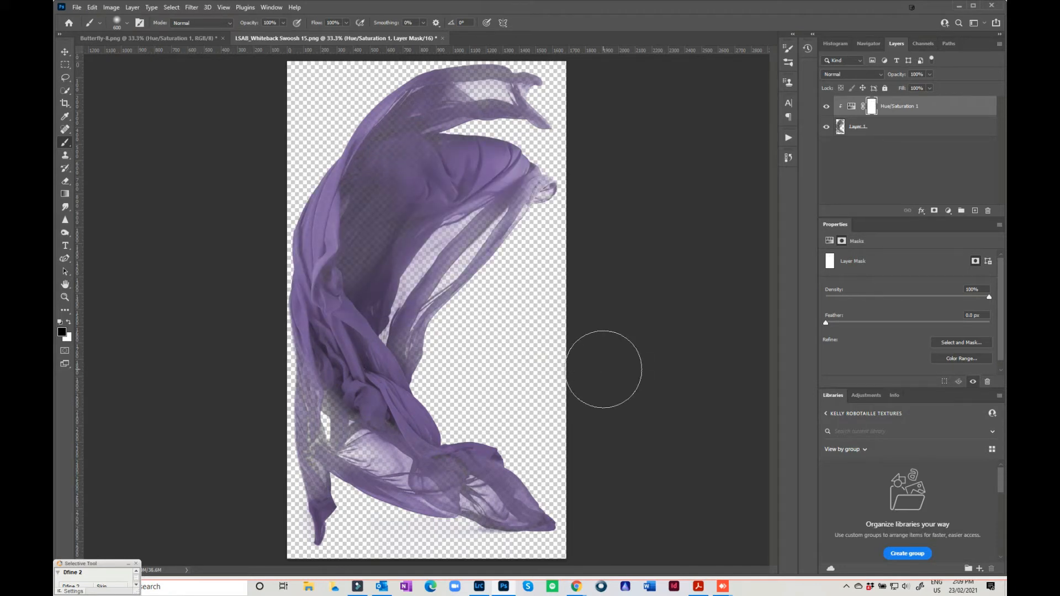
# Hide the Hue/Saturation 1 adjustment and open Replace Color for the fabric's Layer 1
pyautogui.click(826, 106)
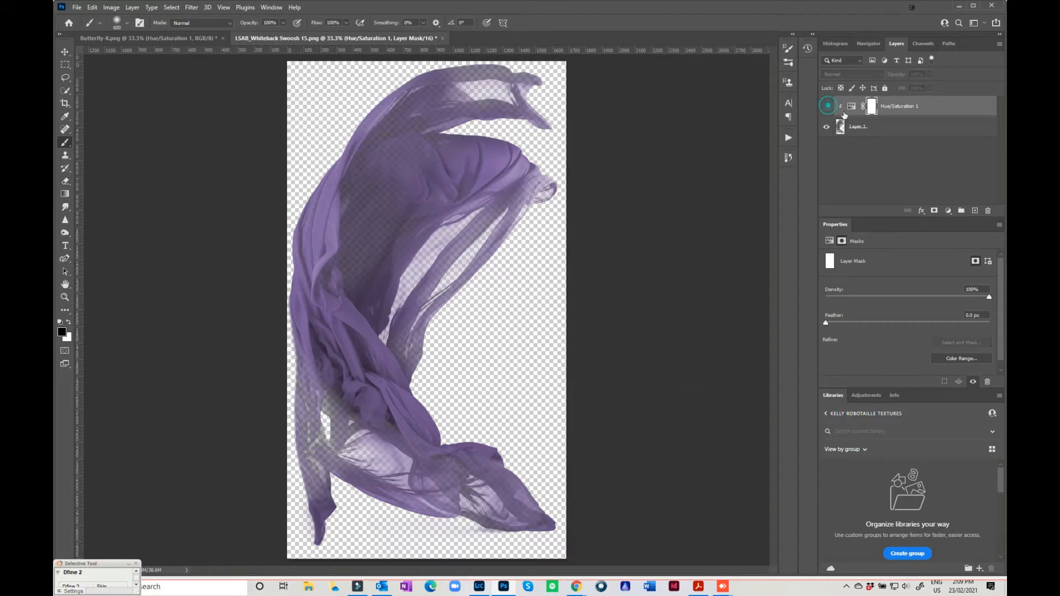
pyautogui.click(885, 128)
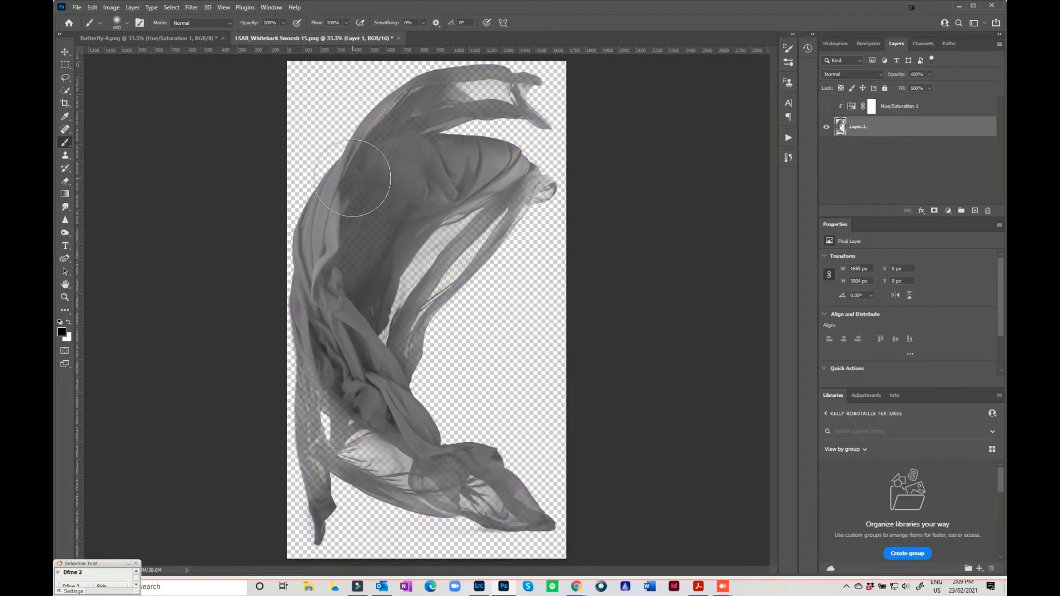
pyautogui.click(169, 9)
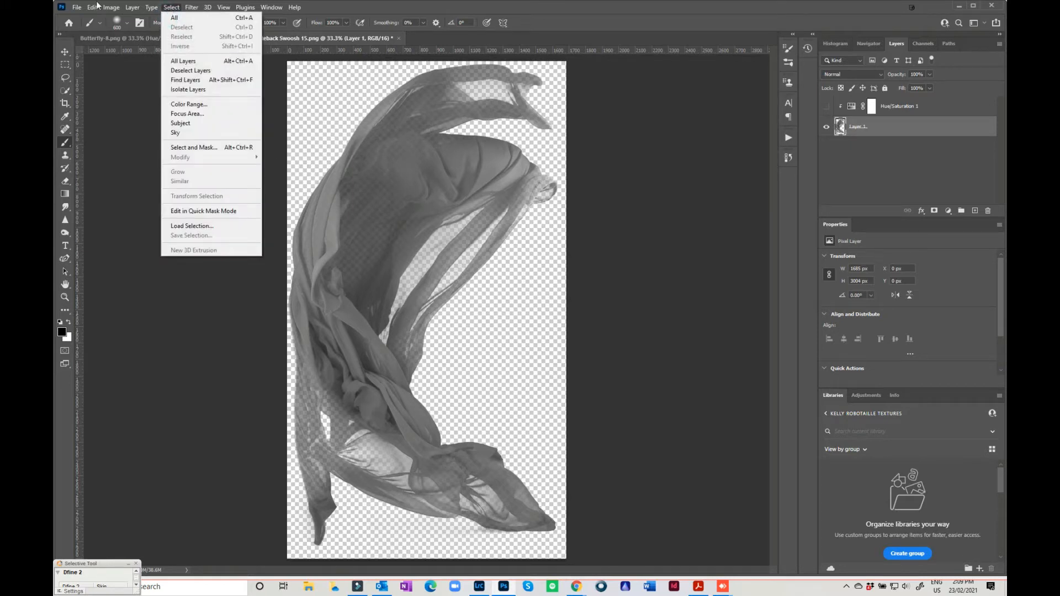
pyautogui.moveTo(105, 10)
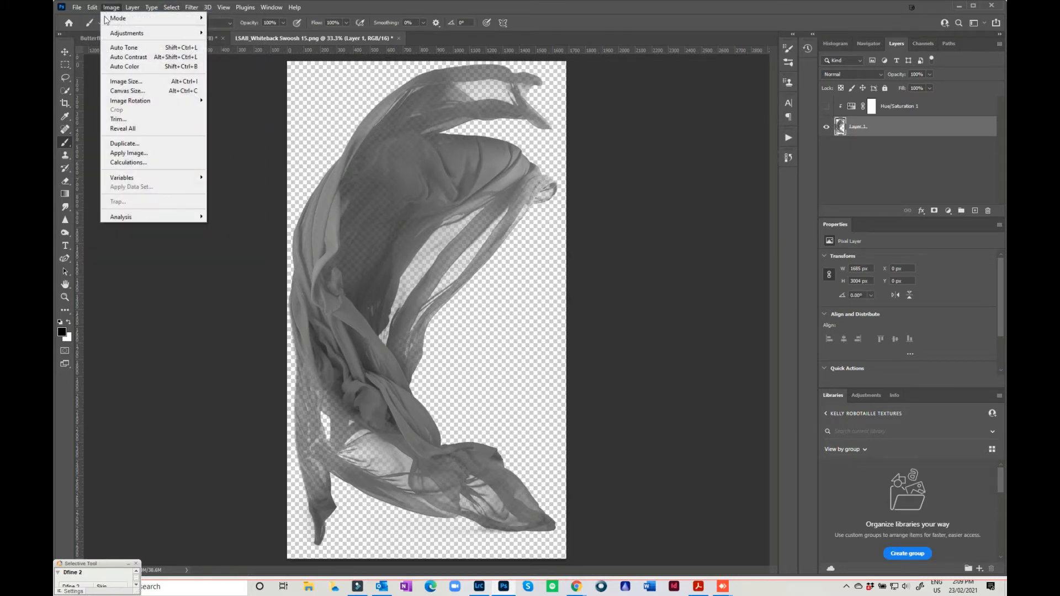
pyautogui.moveTo(108, 35)
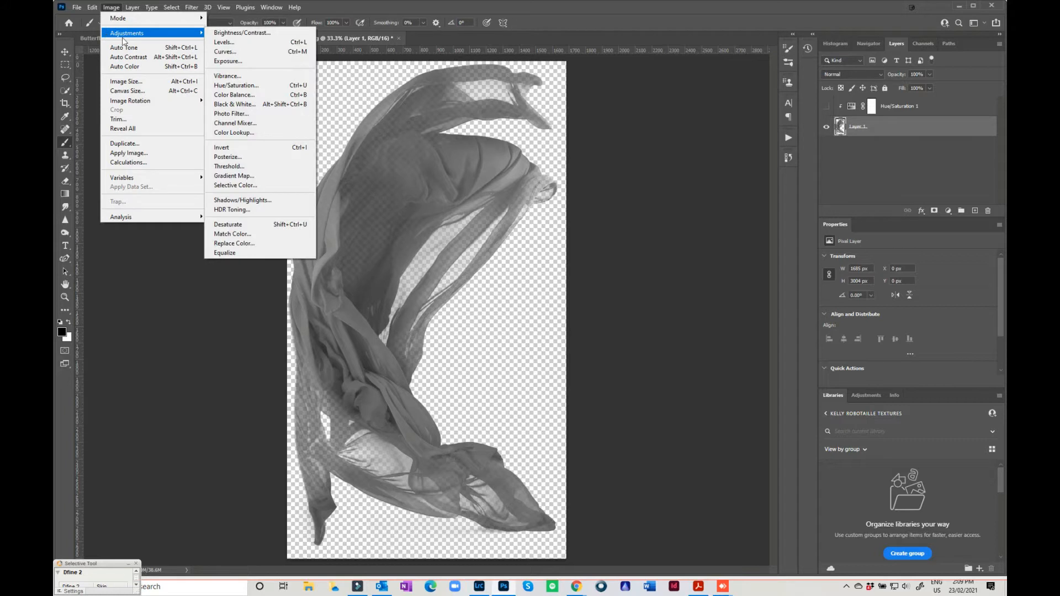
pyautogui.click(266, 246)
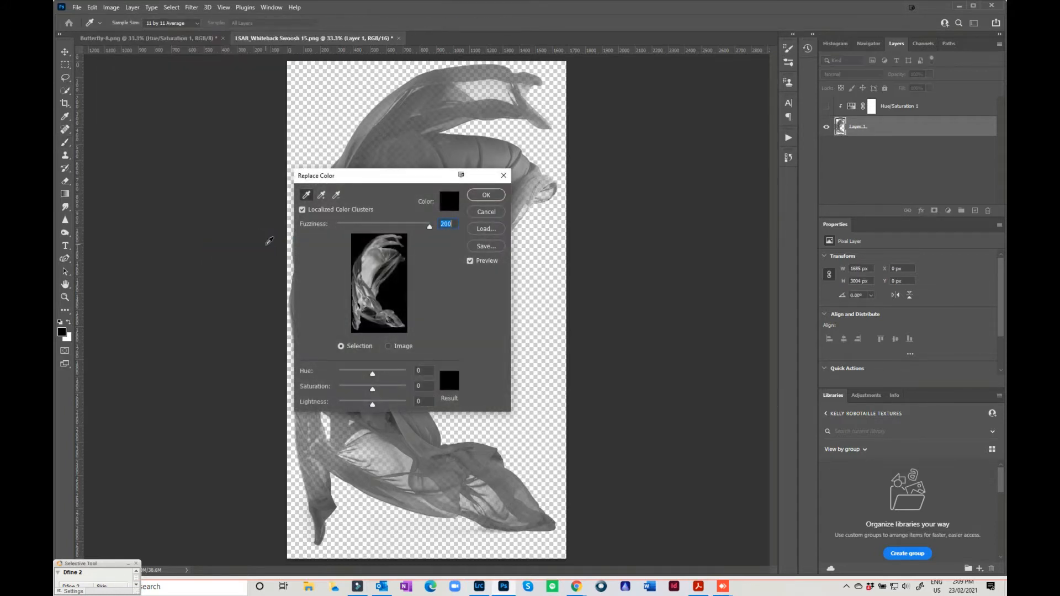
# Try Replace Color on the fabric by adding its grey to the sample and shifting the hue, and cancel the dialog
pyautogui.moveTo(402, 176); pyautogui.dragTo(619, 162)
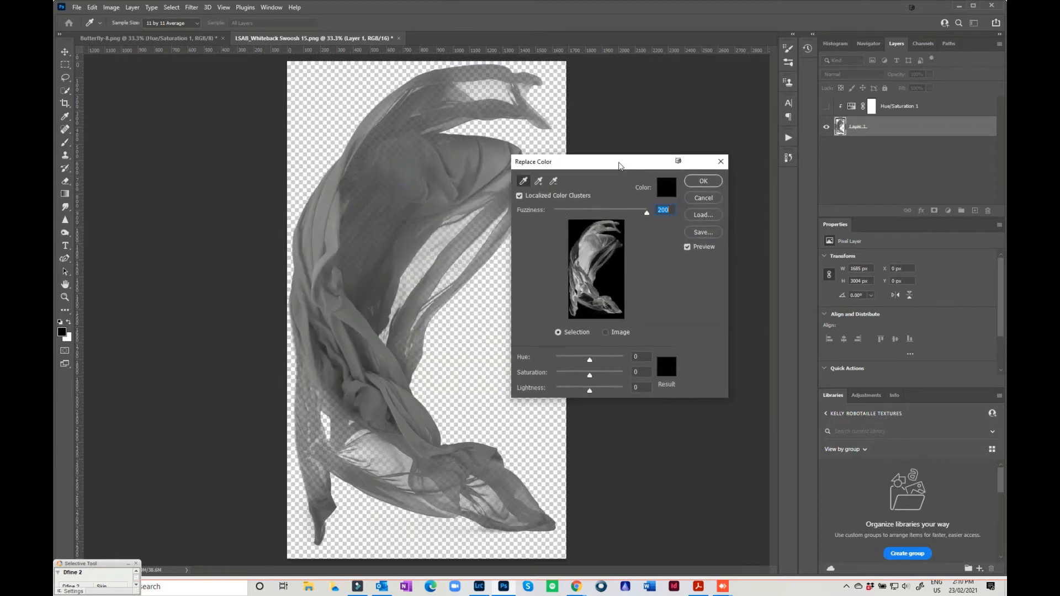
pyautogui.click(539, 181)
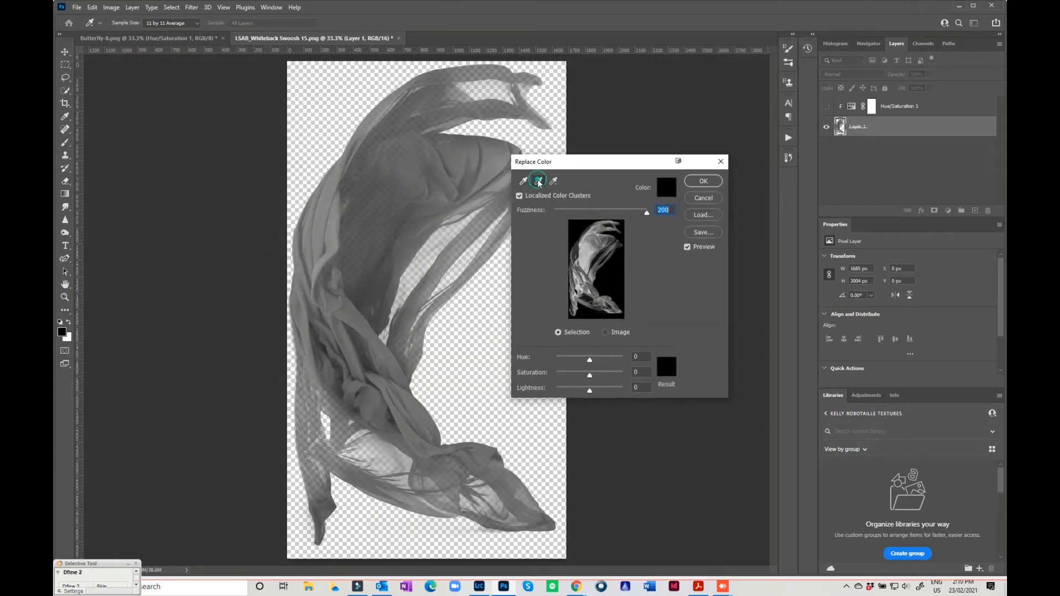
pyautogui.click(336, 216)
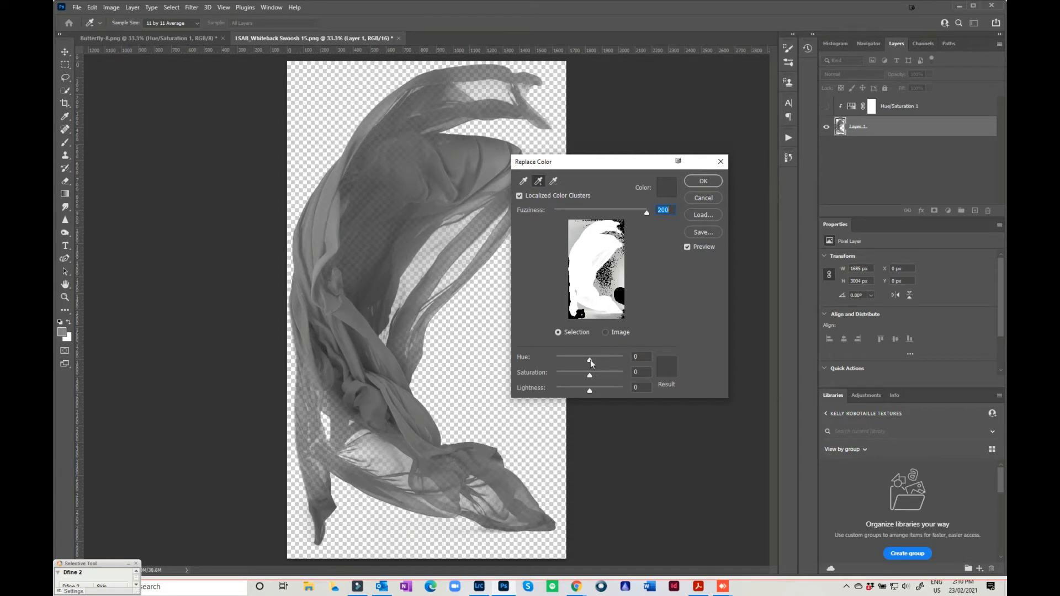
pyautogui.moveTo(591, 359); pyautogui.dragTo(614, 363)
pyautogui.click(696, 198)
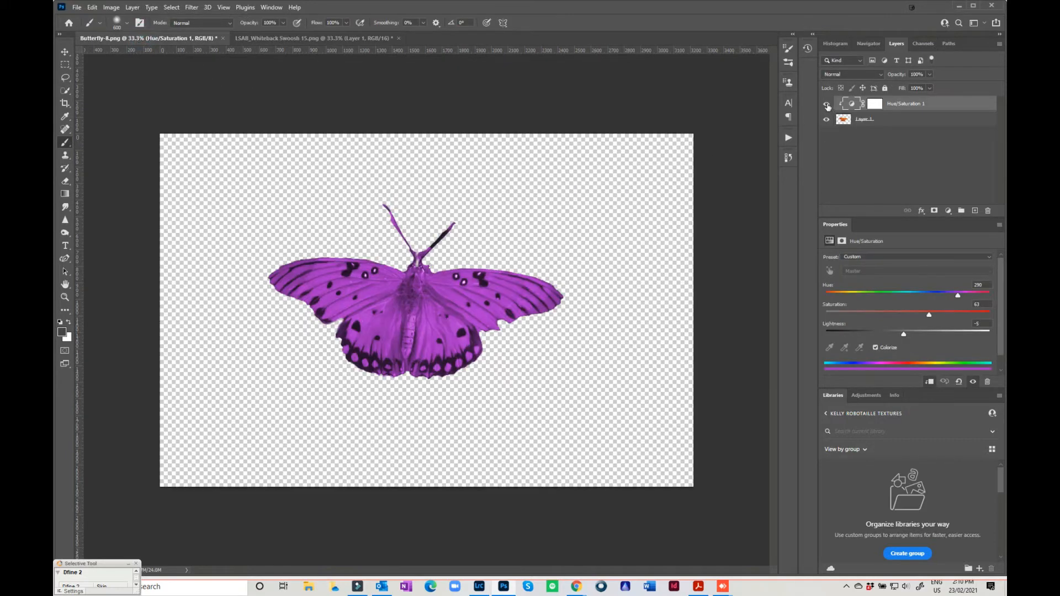
# In the butterfly document, hide the Hue/Saturation 1 adjustment and open Replace Color for Layer 1
pyautogui.click(825, 103)
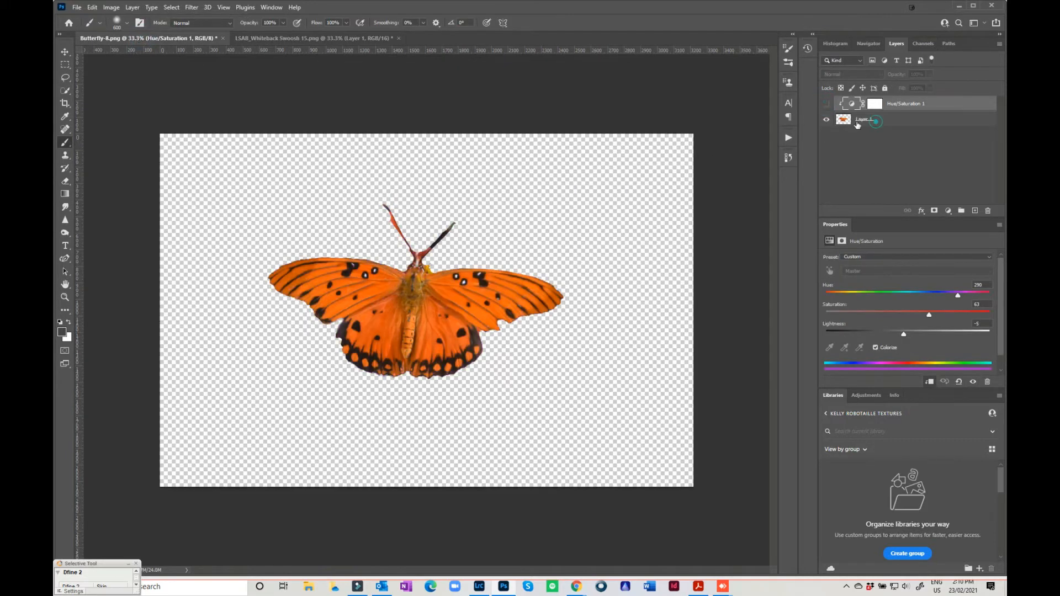
pyautogui.click(857, 124)
pyautogui.click(105, 7)
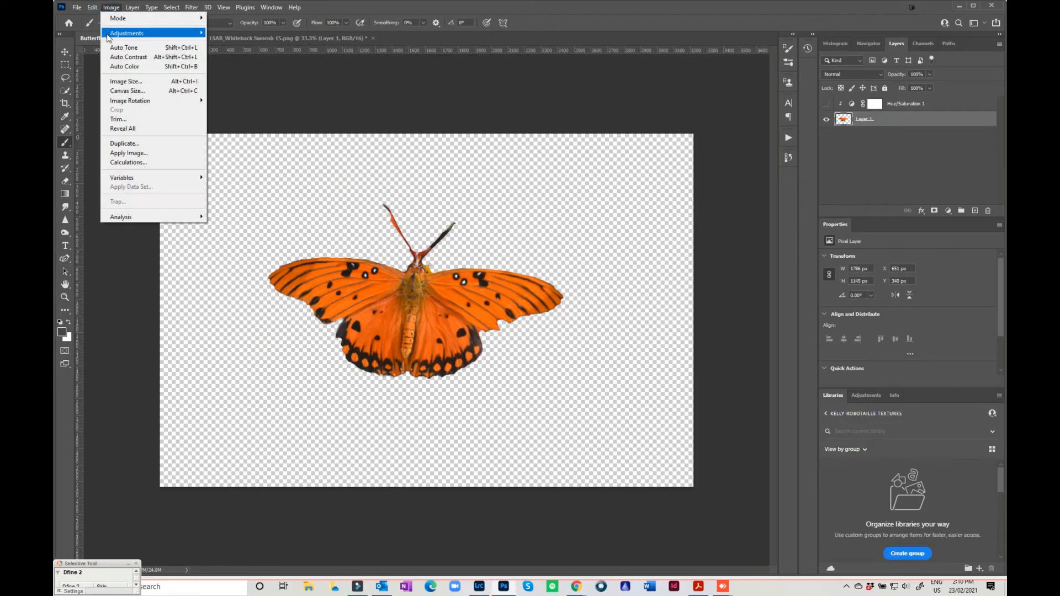
pyautogui.moveTo(108, 37)
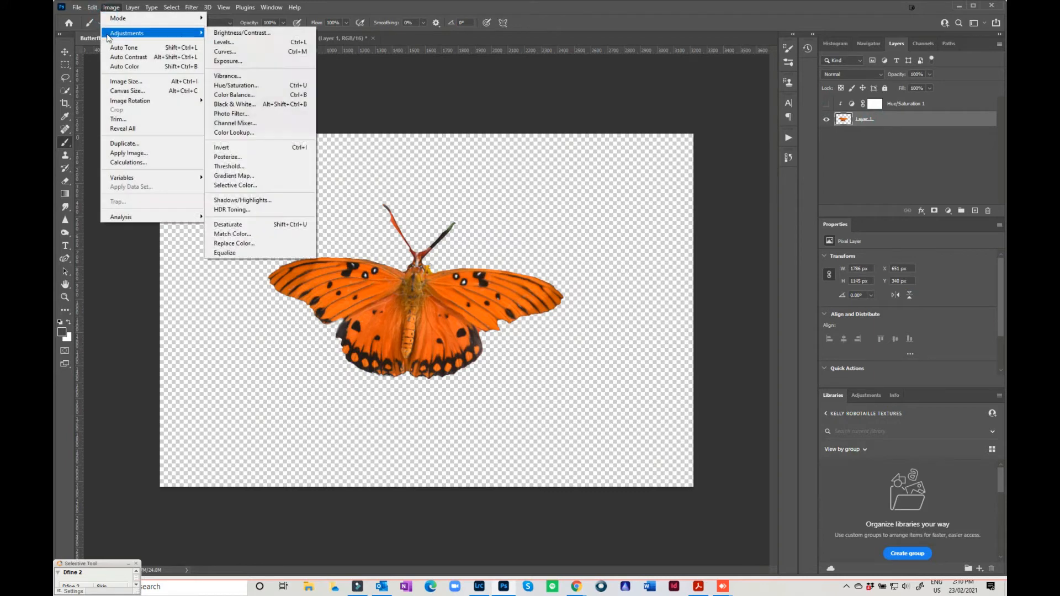
pyautogui.click(252, 244)
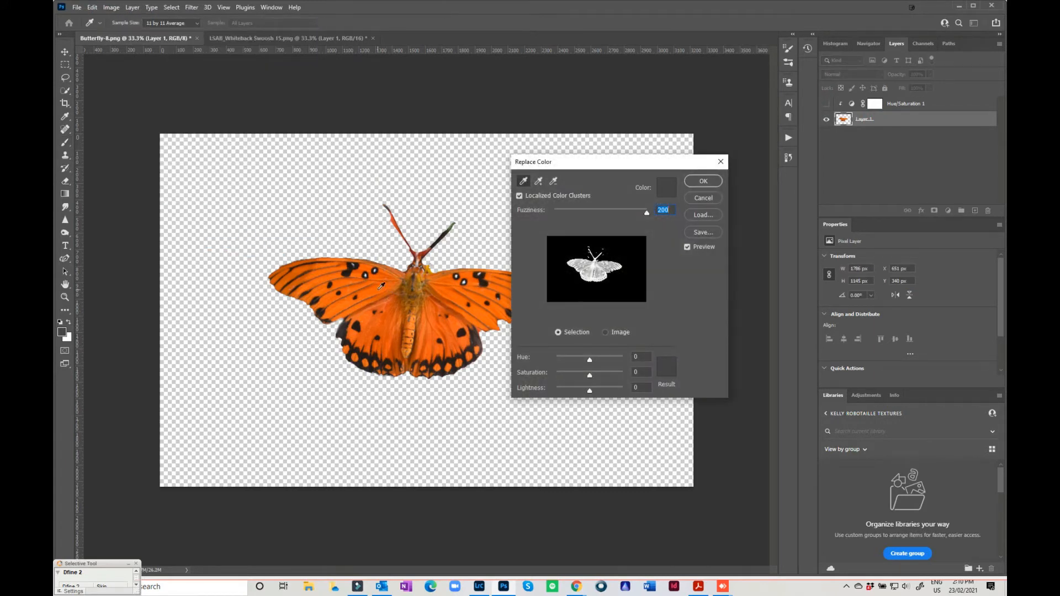
# Try replacing the orange sampled from the wing using hue -100, saturation +48 and lightness +13
pyautogui.click(381, 285)
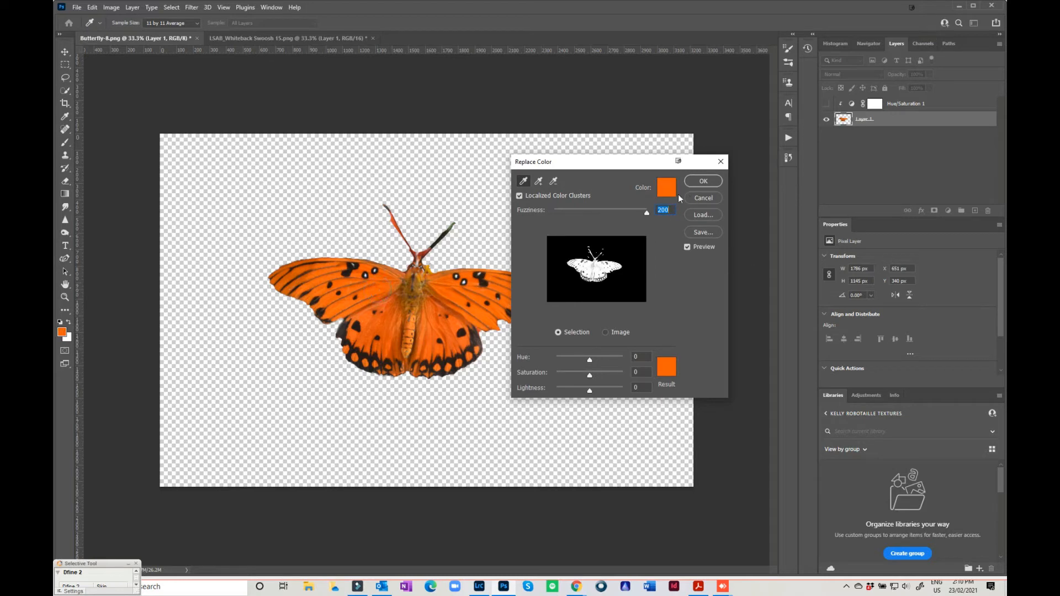
pyautogui.moveTo(589, 359)
pyautogui.mouseDown()
pyautogui.moveTo(611, 359)
pyautogui.moveTo(571, 357)
pyautogui.mouseUp()
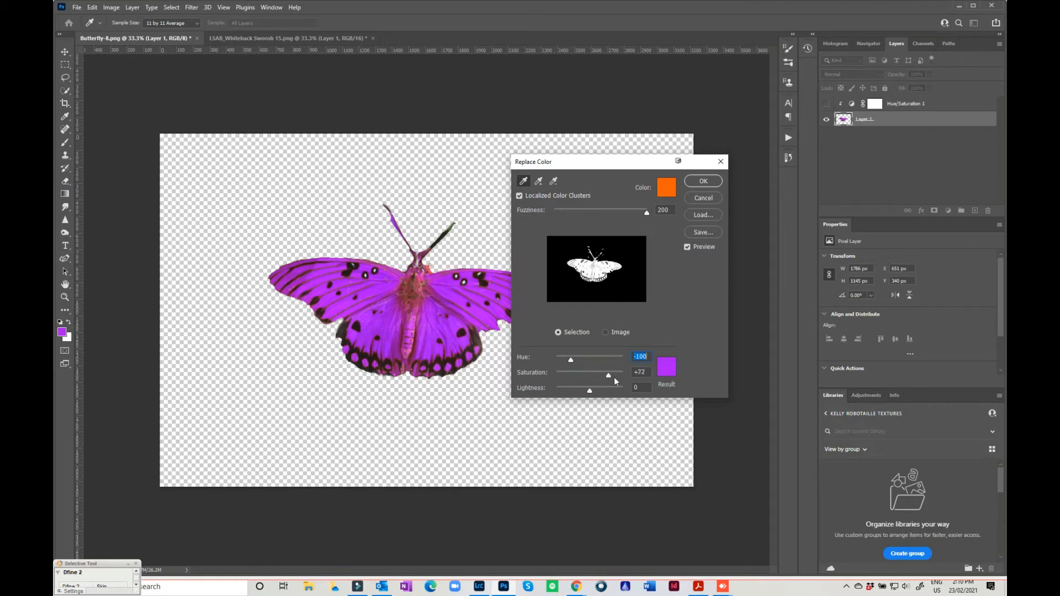
pyautogui.moveTo(609, 376)
pyautogui.mouseDown()
pyautogui.moveTo(564, 377)
pyautogui.moveTo(606, 379)
pyautogui.moveTo(566, 390)
pyautogui.moveTo(594, 389)
pyautogui.mouseUp()
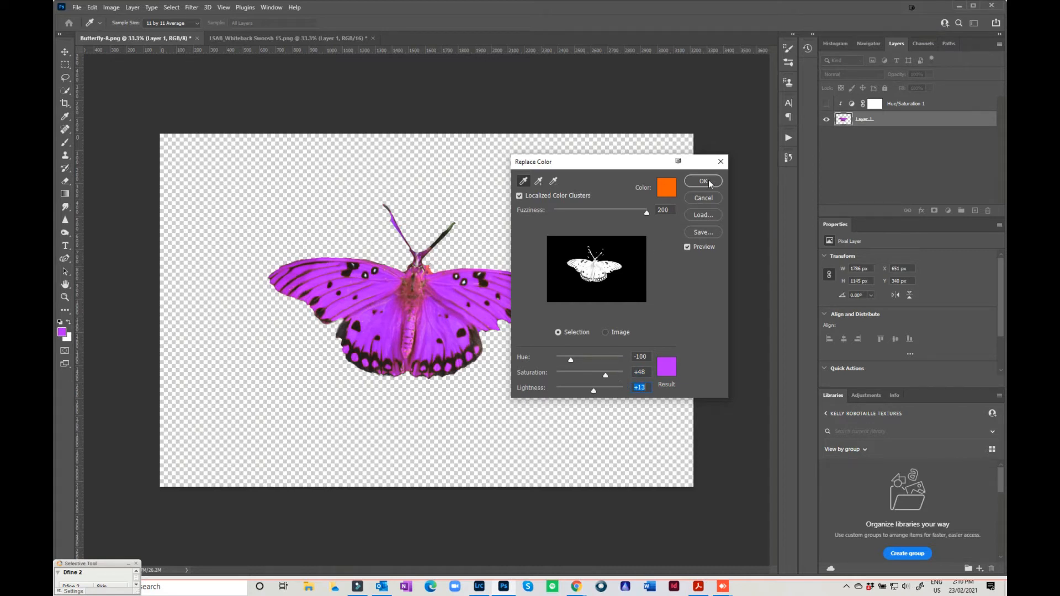
pyautogui.click(708, 180)
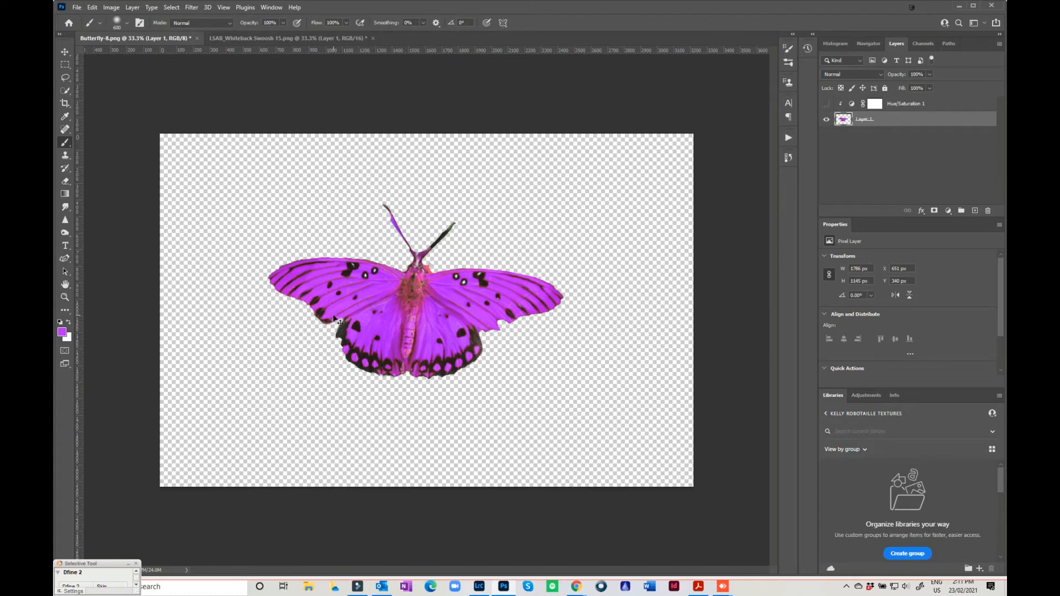
pyautogui.hotkey('ctrl', 'z')
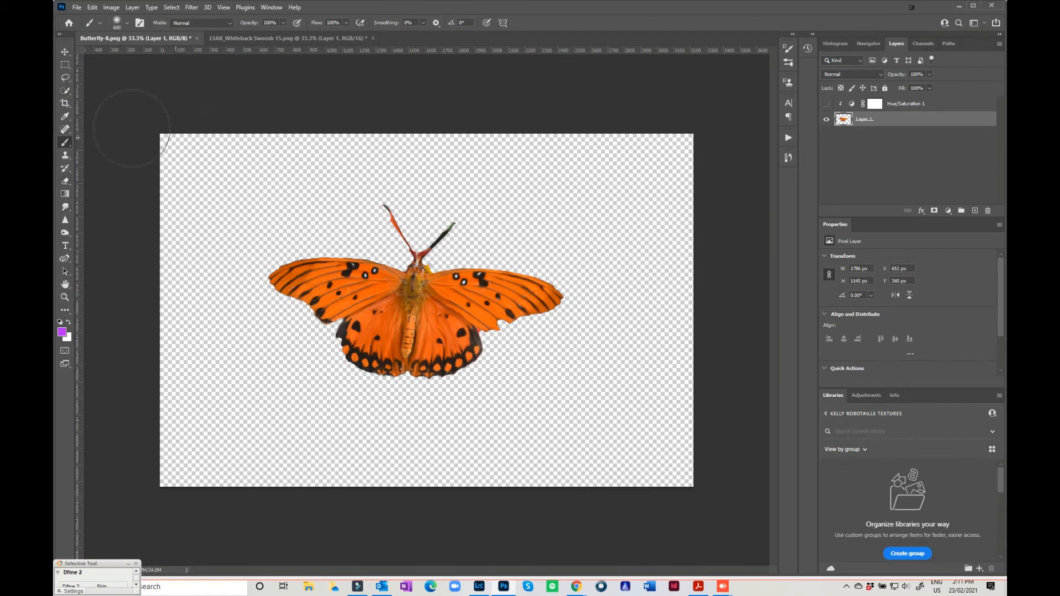
# Sample the orange of the butterfly's wing as the foreground colour with the Eyedropper tool
pyautogui.click(66, 116)
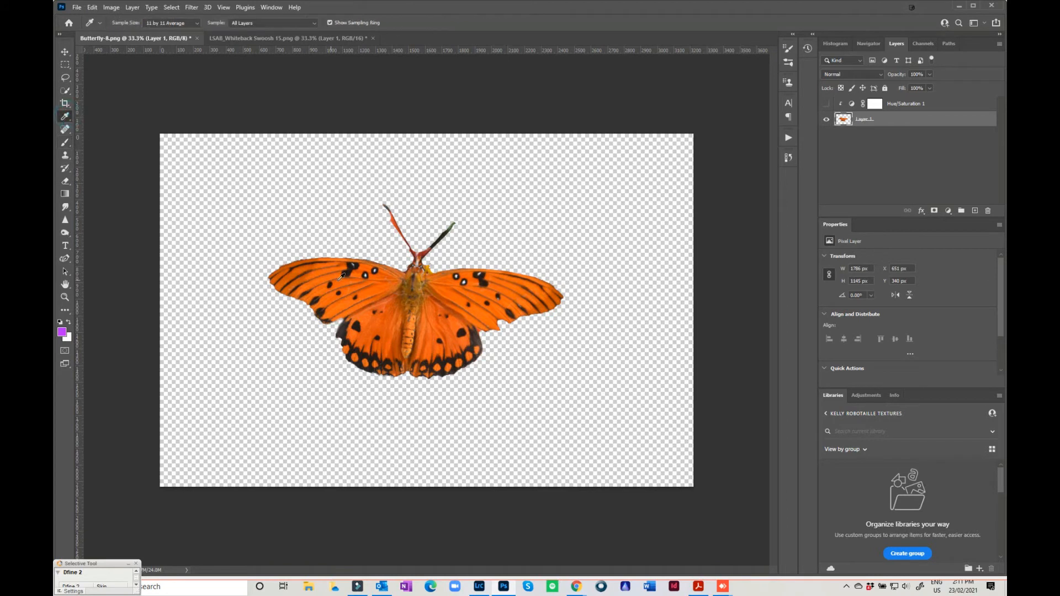
pyautogui.click(356, 283)
# Return to the fabric swoosh document, show the Hue/Saturation 1 adjustment and select its layer mask
pyautogui.click(238, 38)
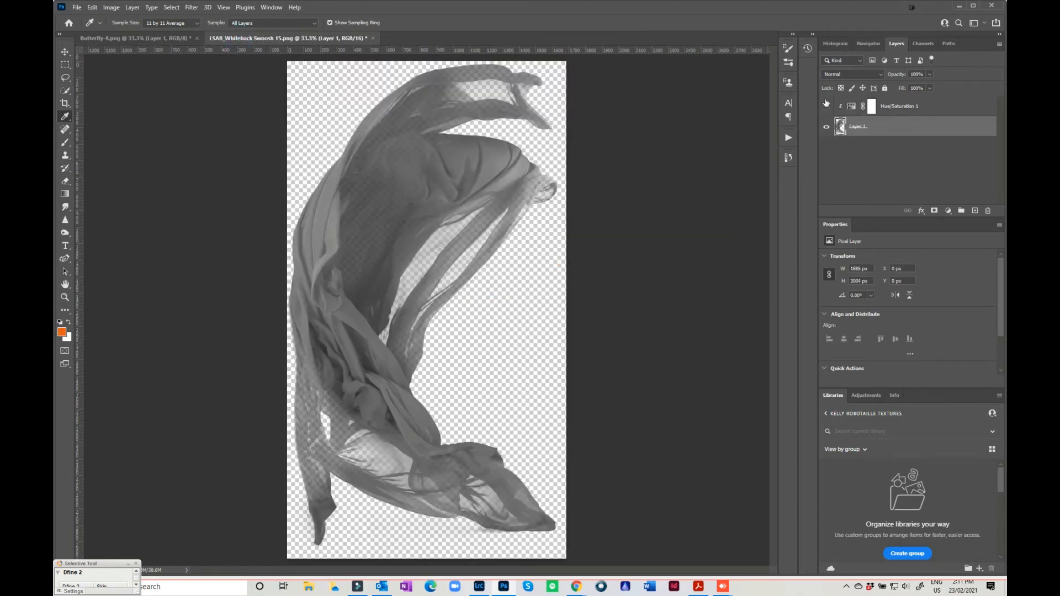
pyautogui.click(827, 106)
pyautogui.click(871, 107)
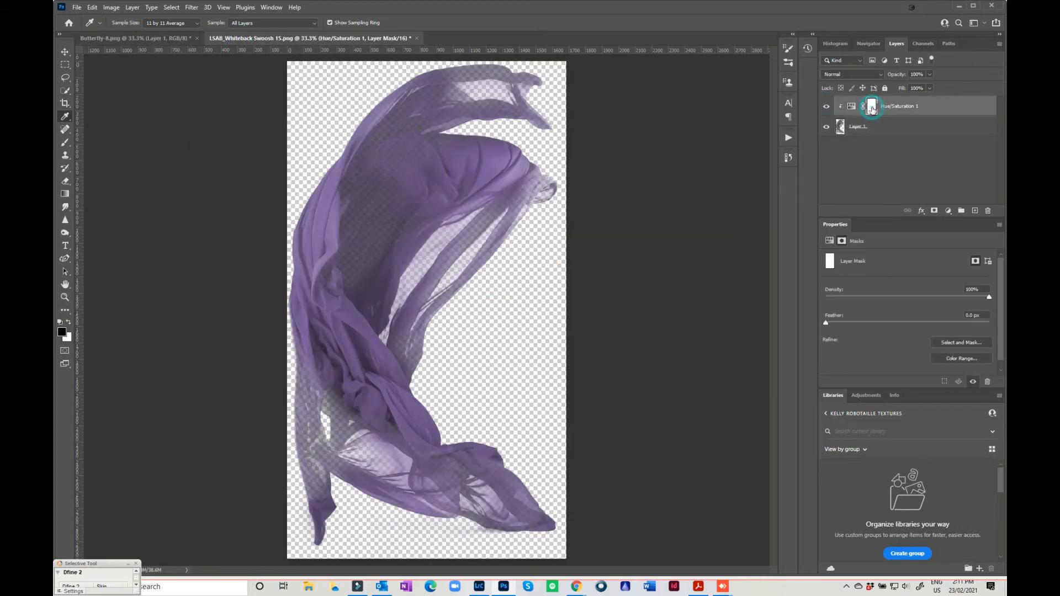
# Open the Hue/Saturation 1 settings and check the foreground orange's hex code in the Color Picker without changing the colour
pyautogui.click(852, 106)
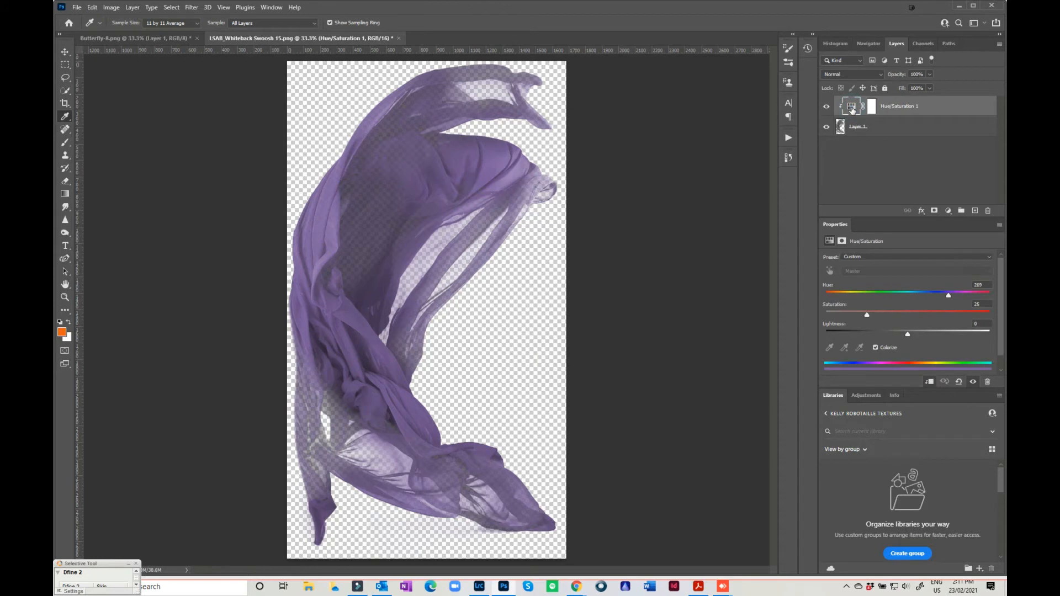
pyautogui.click(62, 332)
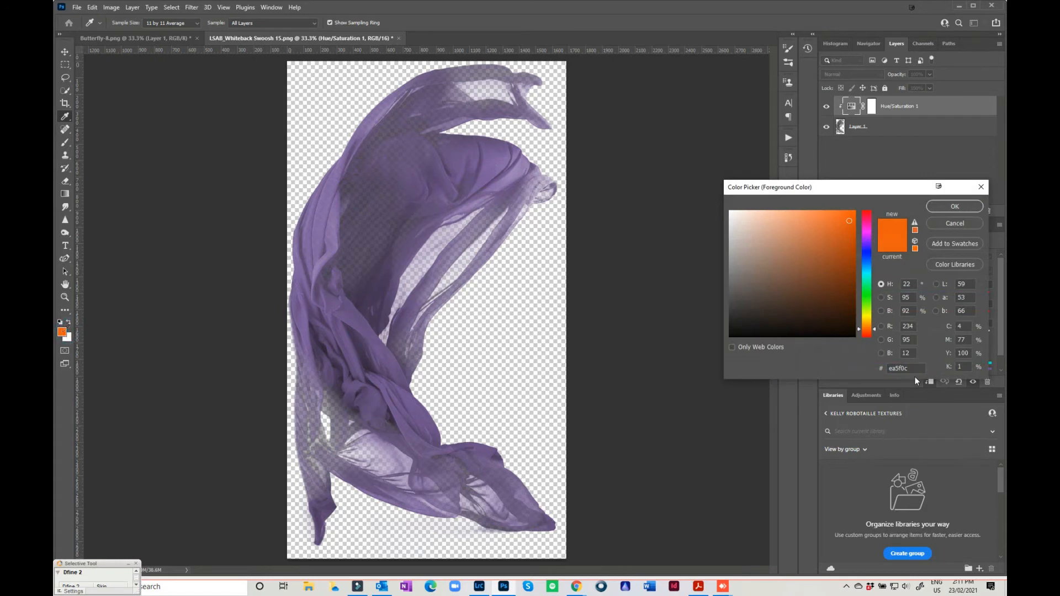
pyautogui.moveTo(636, 137); pyautogui.dragTo(582, 101)
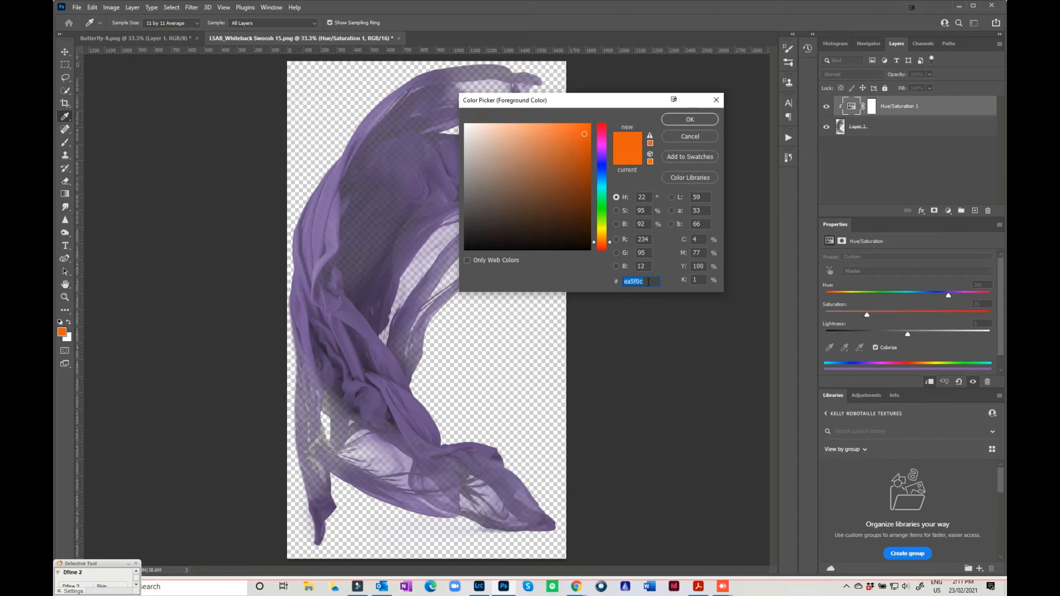
pyautogui.click(946, 297)
pyautogui.click(678, 137)
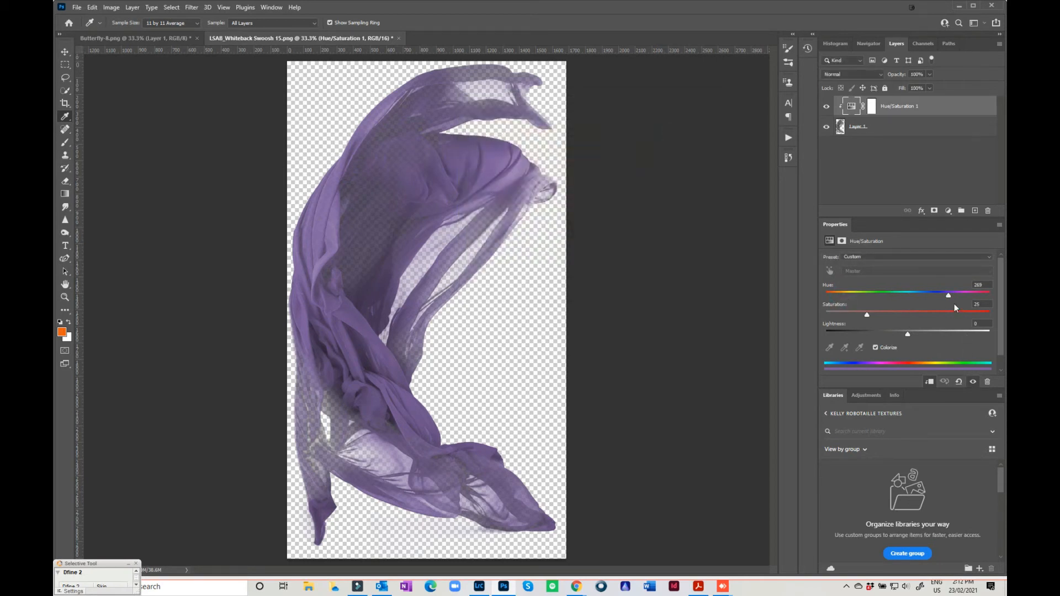
# Recolour the fabric orange with hue 27, saturation 100 and lightness +4, and hide the Hue/Saturation 1 adjustment
pyautogui.moveTo(949, 293); pyautogui.dragTo(989, 317)
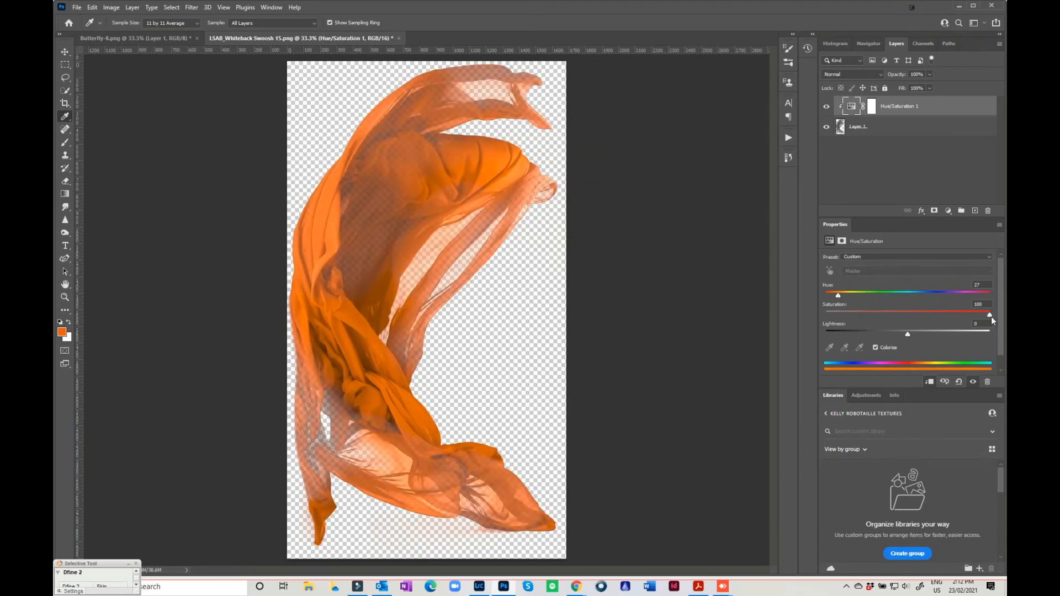
pyautogui.moveTo(910, 334)
pyautogui.mouseDown()
pyautogui.moveTo(932, 329)
pyautogui.moveTo(912, 333)
pyautogui.mouseUp()
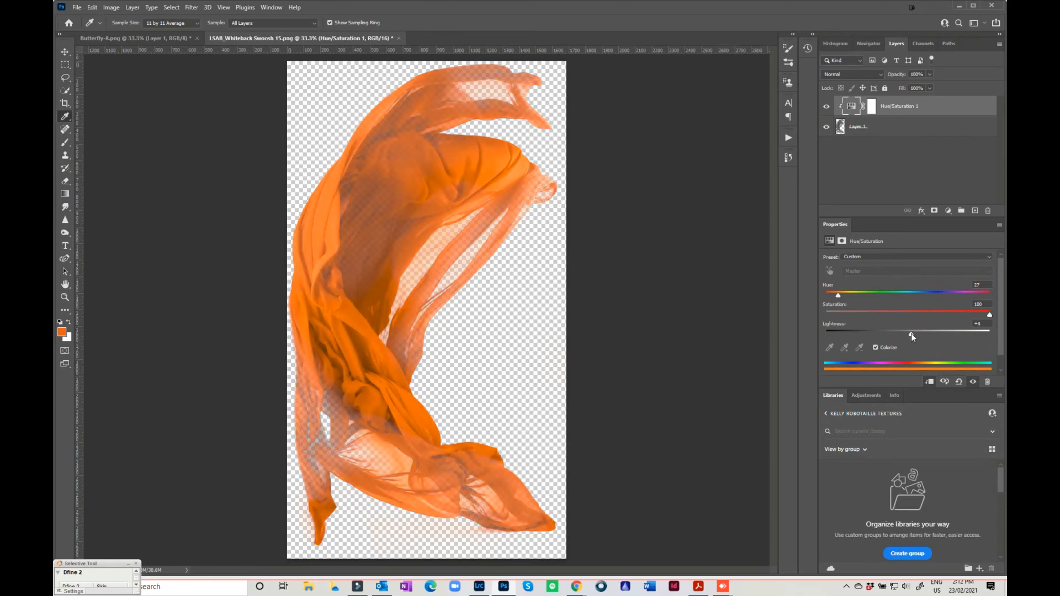
pyautogui.click(827, 106)
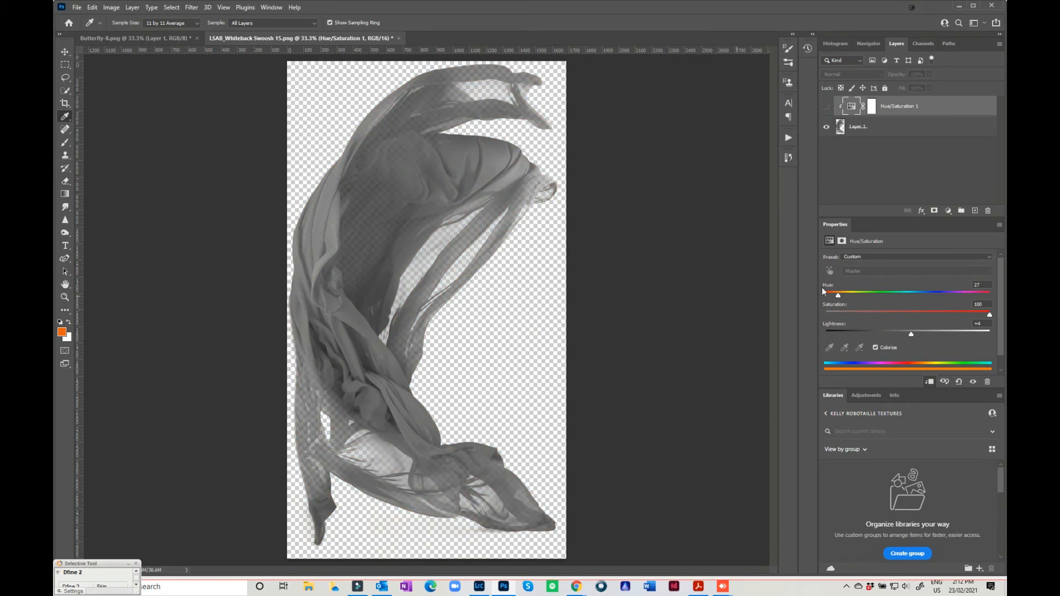
# Add a Solid Color fill layer in the sampled orange, ea5f0c, at the top of the layer stack
pyautogui.click(948, 212)
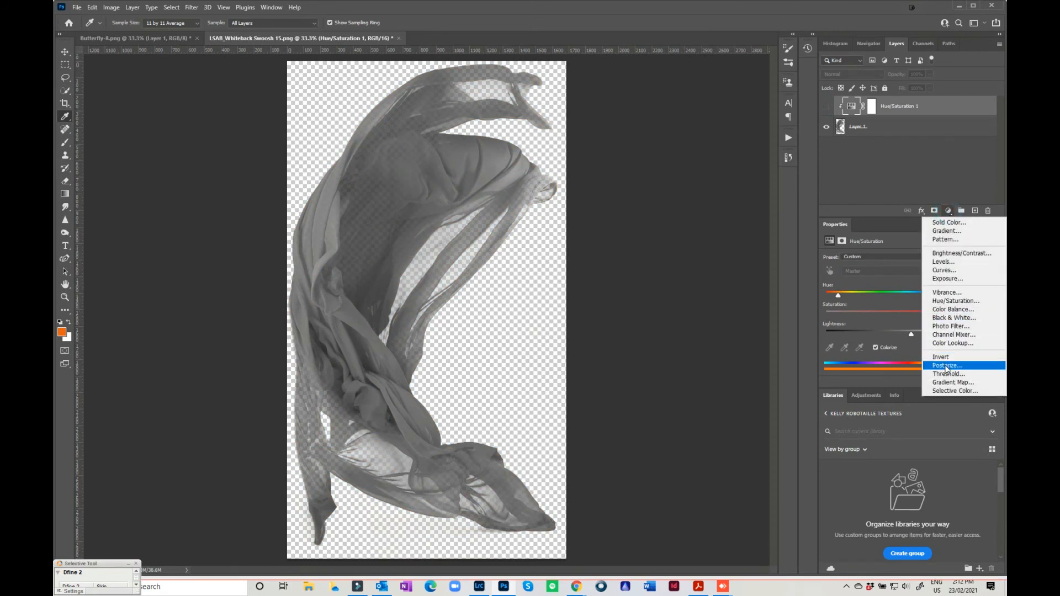
pyautogui.click(975, 211)
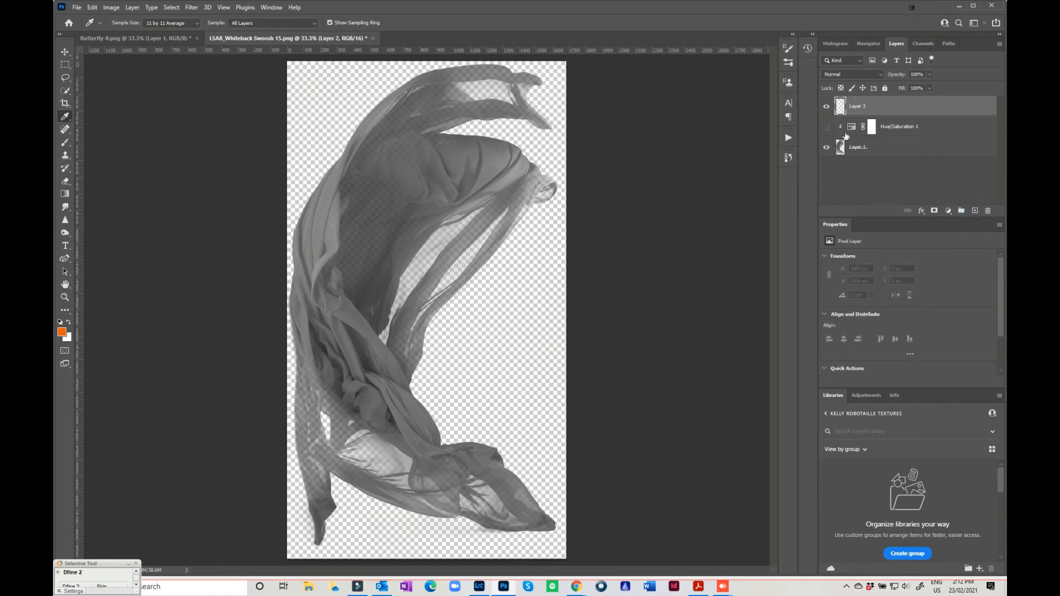
pyautogui.click(948, 214)
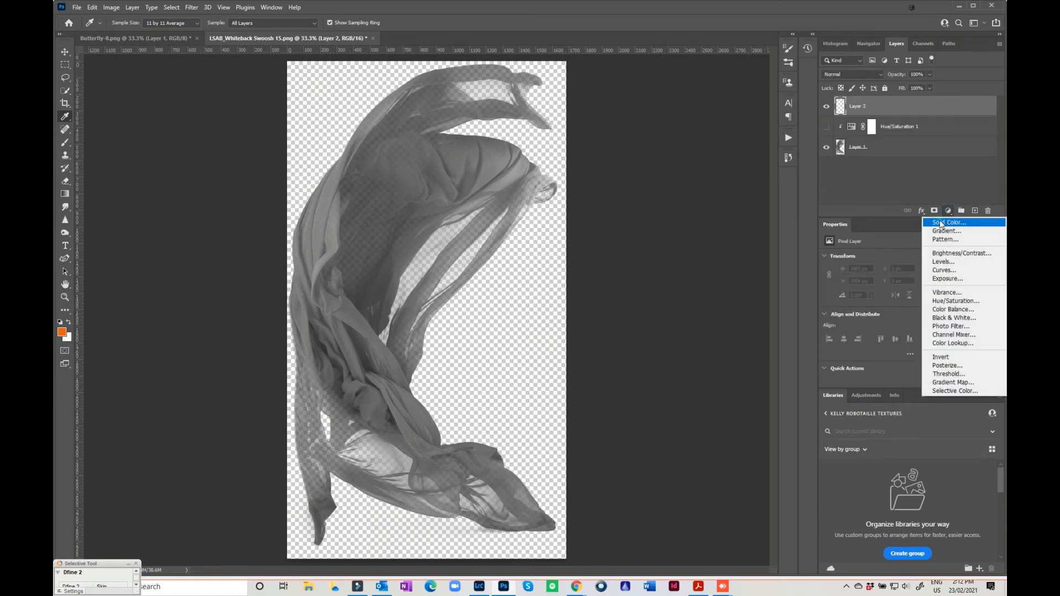
pyautogui.click(945, 220)
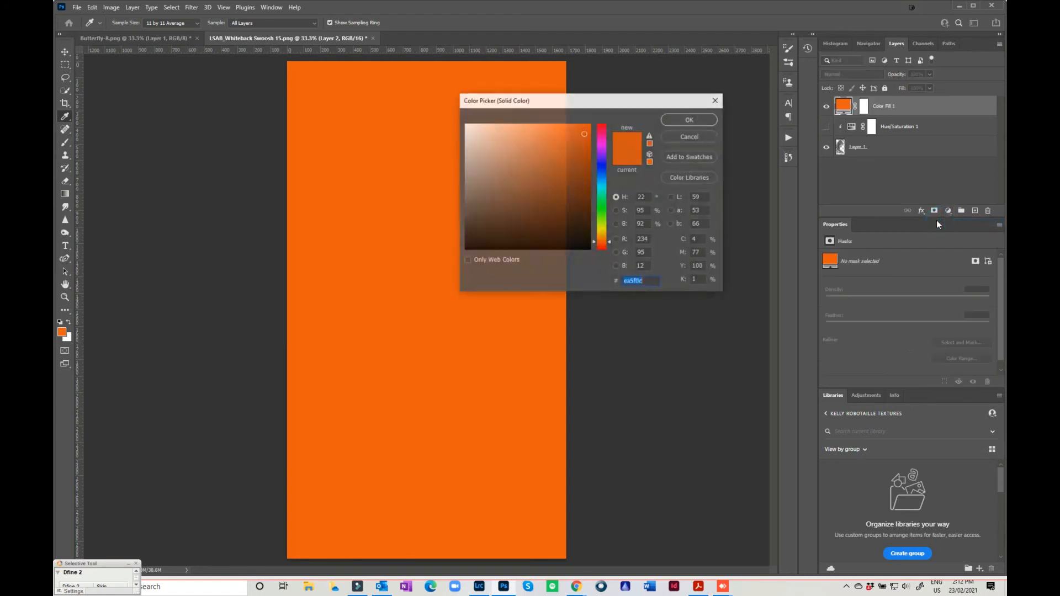
pyautogui.click(690, 119)
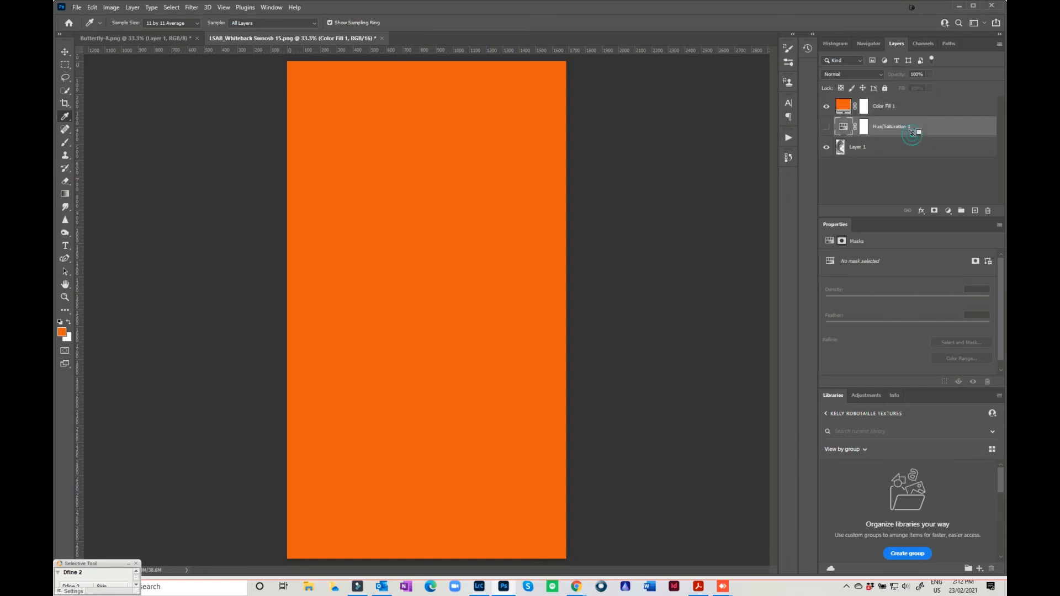
# Move the orange fill layer directly above Layer 1 and clip it to the fabric
pyautogui.moveTo(916, 131); pyautogui.dragTo(887, 133)
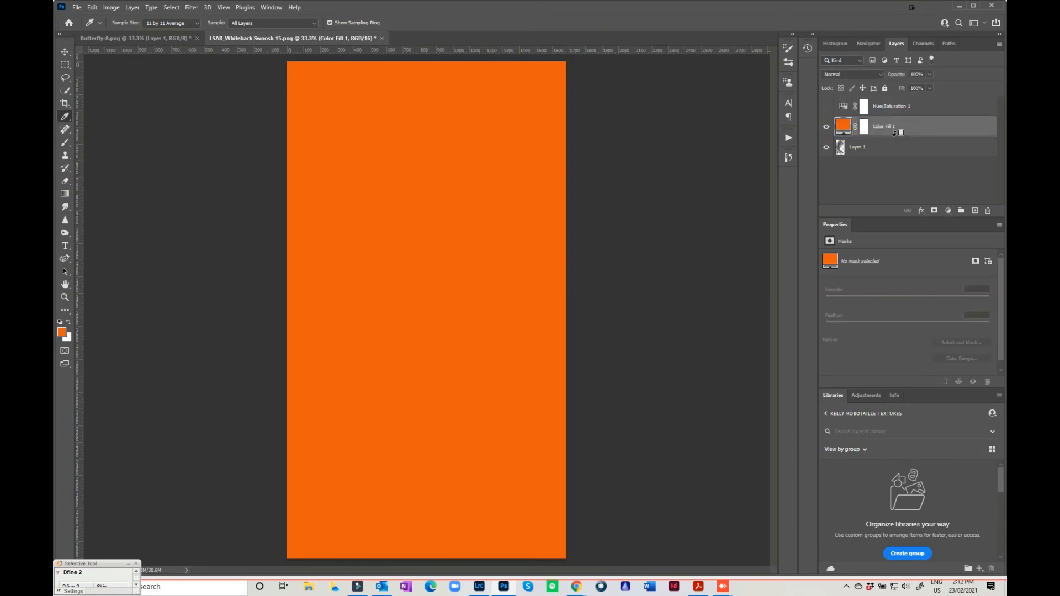
pyautogui.keyDown('alt'); pyautogui.click(895, 132); pyautogui.keyUp('alt')
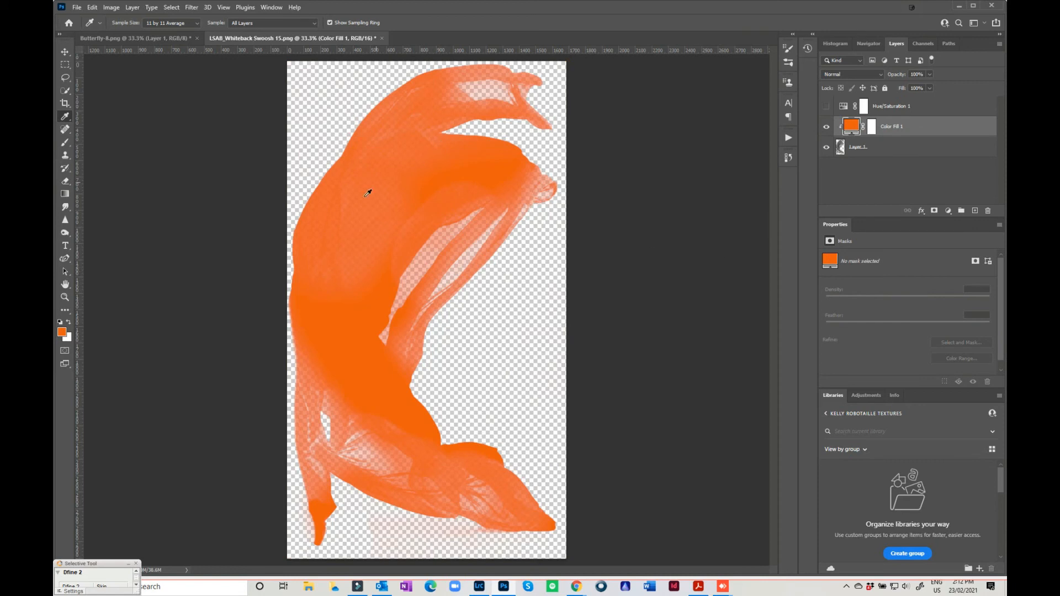
# Try lowering the opacity of the clipped orange fill layer to about 67%
pyautogui.click(930, 73)
pyautogui.moveTo(892, 85); pyautogui.dragTo(933, 88)
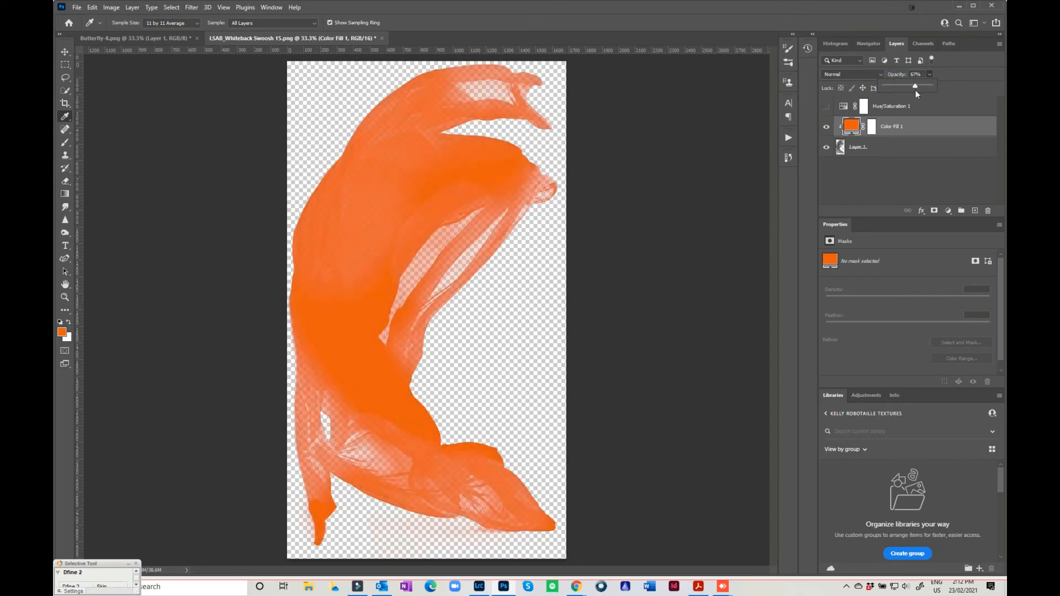